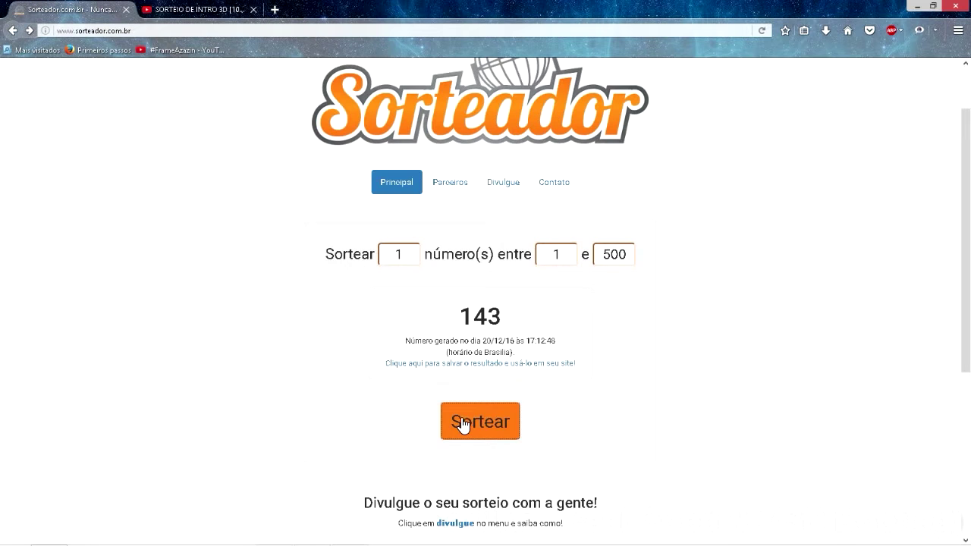
Draw one random number between 1 and 500 and search the YouTube video's comments for the entry with number 164
left_click(462, 423)
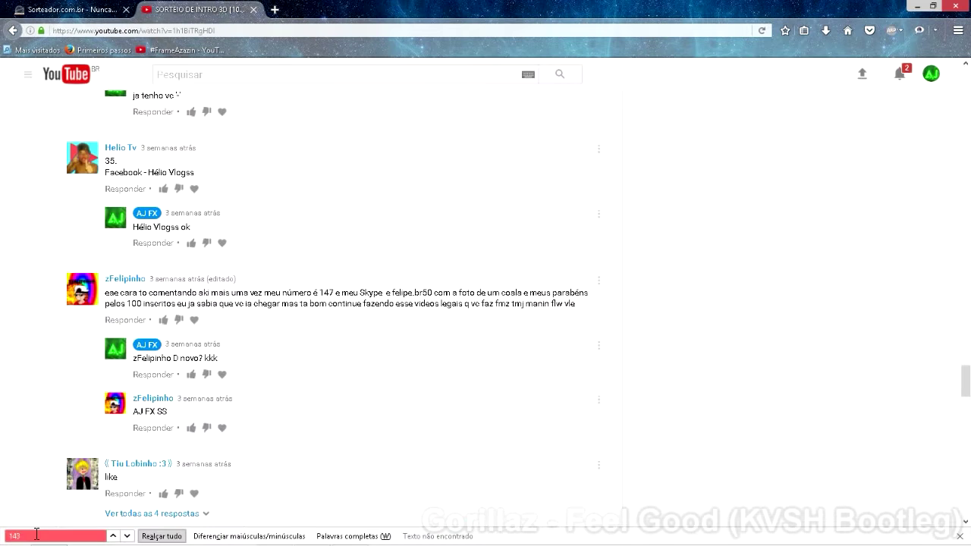
type("164")
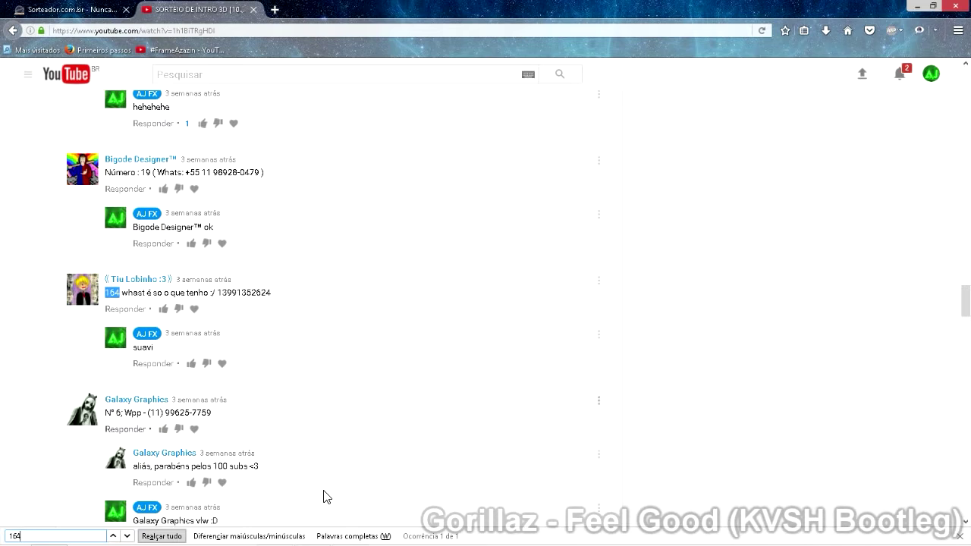
left_click(350, 536)
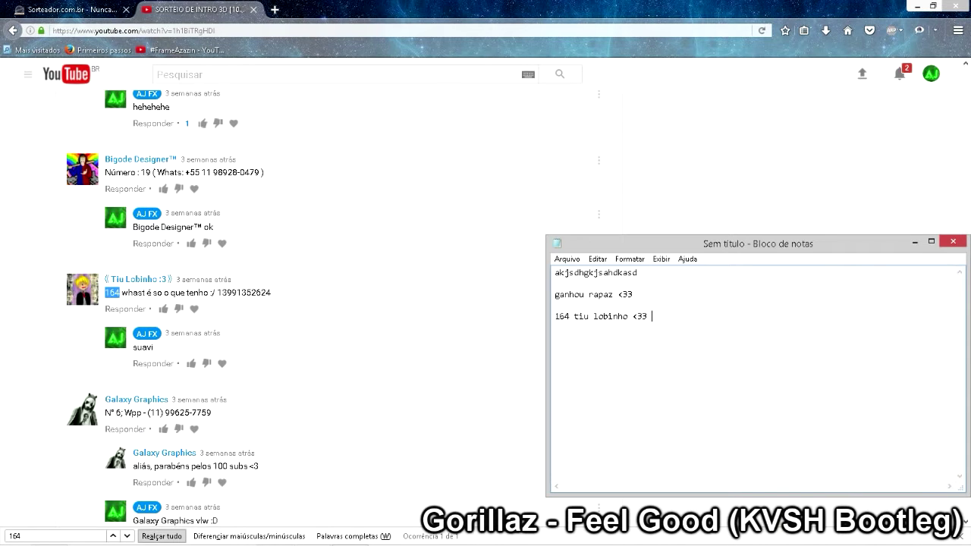
left_click(916, 242)
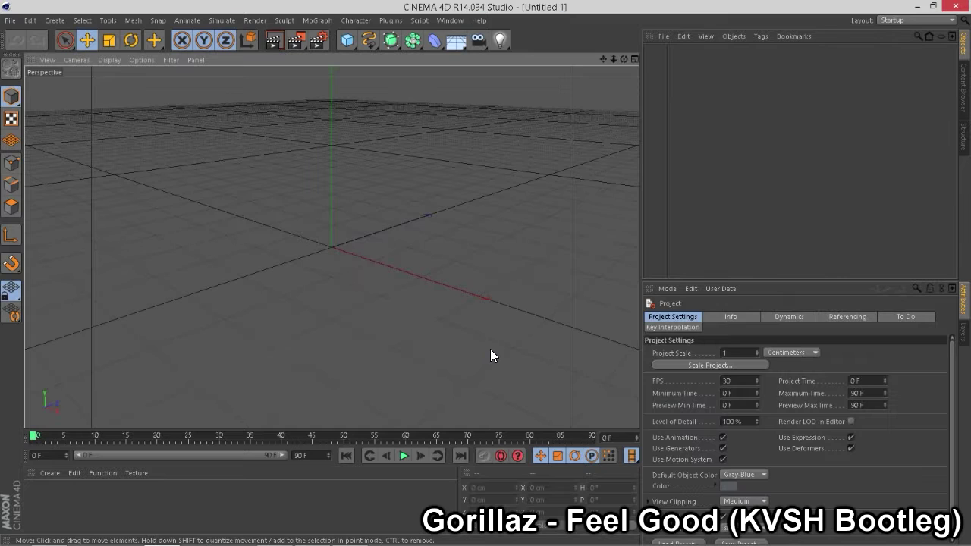
Switch to CINEMA 4D and open the sorteio.c4d project from within the Documents folder, accepting the missing-plugin notice
left_click(10, 21)
left_click(31, 44)
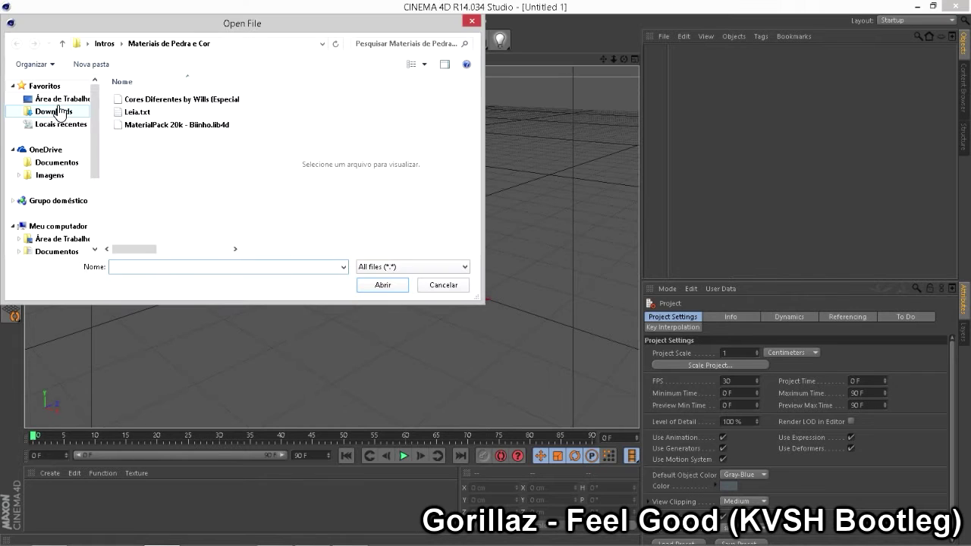
left_click(56, 251)
scroll(195, 136, "down", 10)
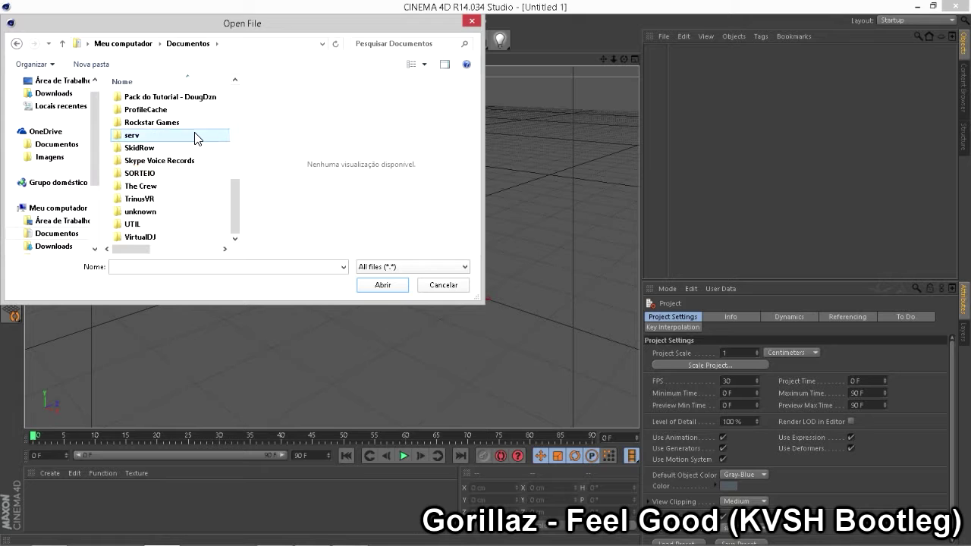
double_click(195, 135)
double_click(132, 112)
double_click(166, 136)
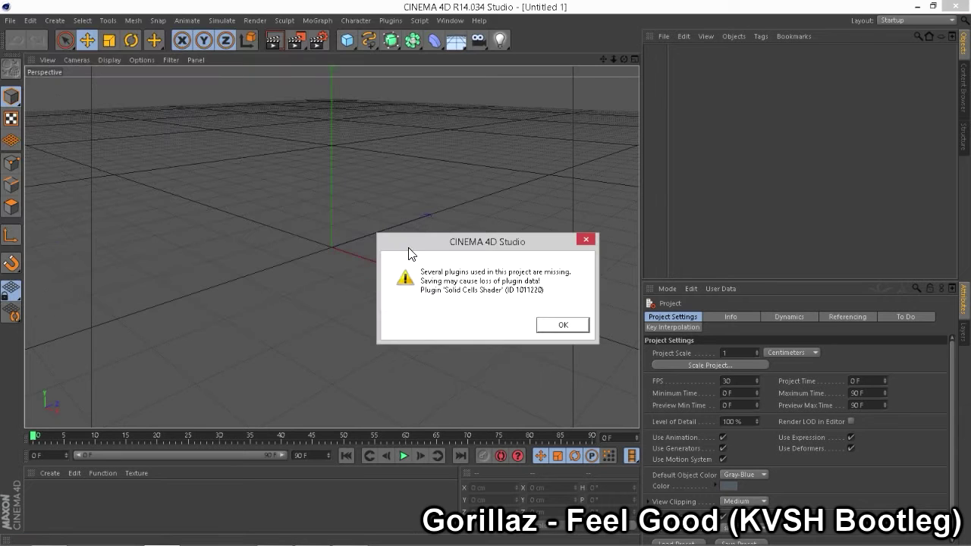
left_click(556, 324)
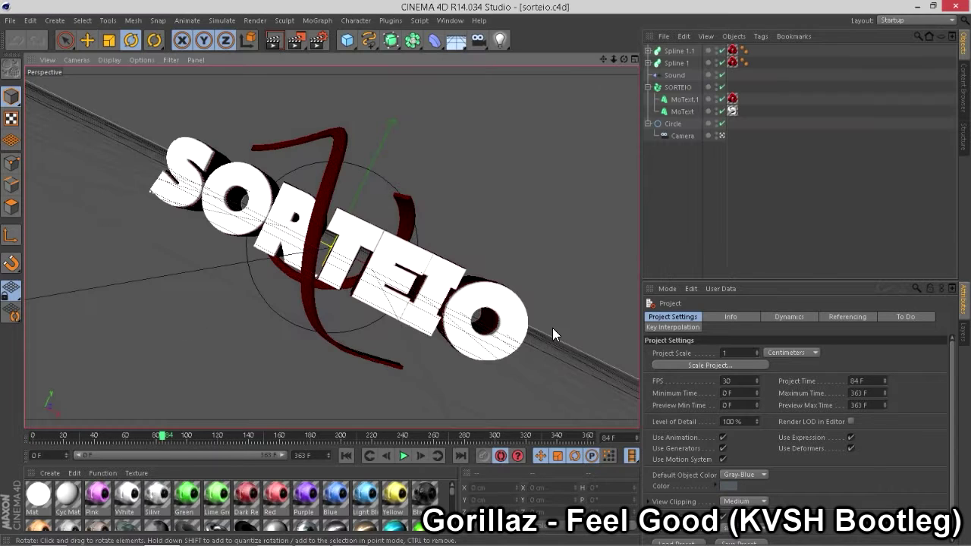
Try to set the text of both MoText objects in the SORTEIO group to TIU LOBINHO at frame 84
left_click(678, 88)
left_click(678, 98)
left_click(681, 112, "shift")
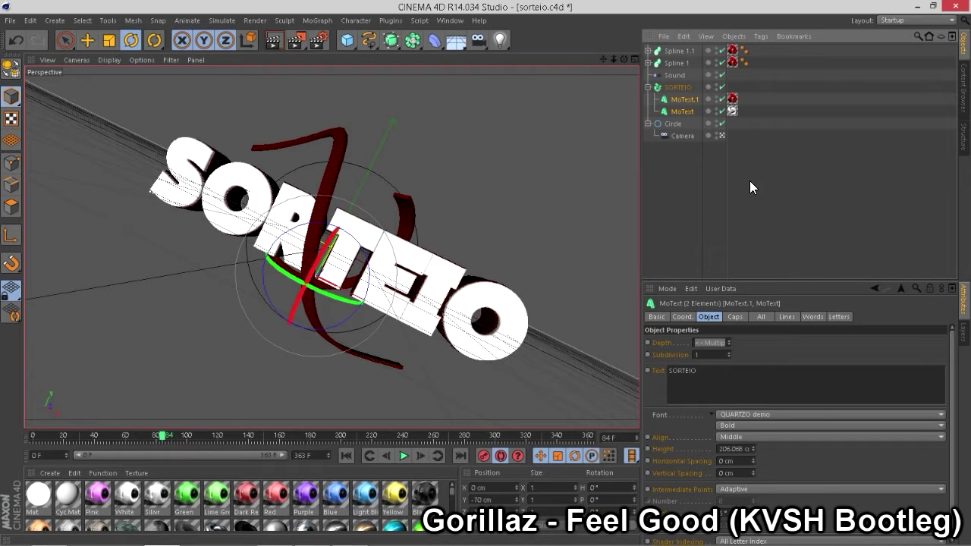
double_click(665, 370)
type("TIU LOBINHO")
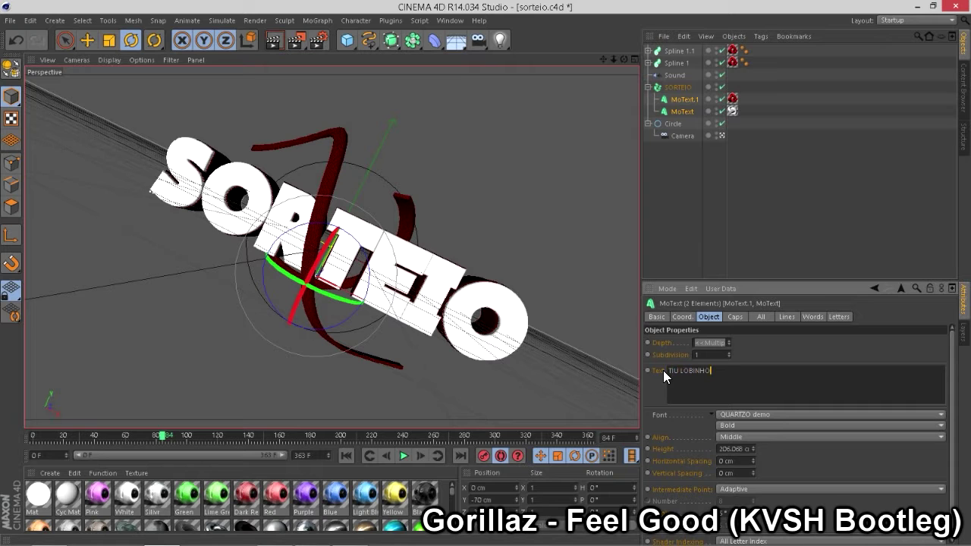
left_click(695, 195)
Set the text of both MoText objects in the SORTEIO group to TIU LOBINHO at frame 0
left_click_drag(163, 437, 30, 386)
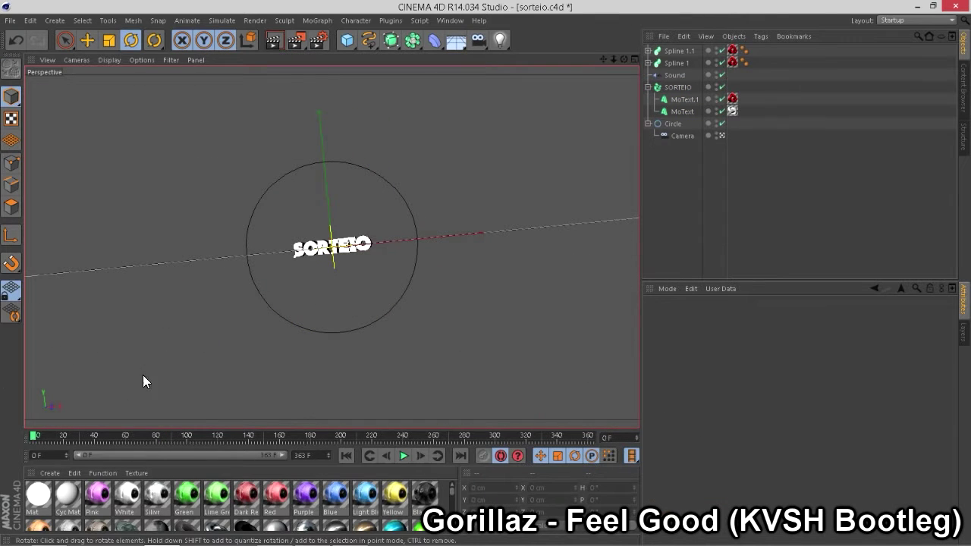
left_click(687, 100)
left_click(686, 112, "shift")
left_click_drag(709, 373, 663, 366)
type("TIU LOBINHO")
Preview the new text by rendering the perspective view at different points of the animation, including frame 94
left_click_drag(33, 437, 31, 415)
left_click(274, 41)
left_click(456, 326)
left_click_drag(258, 437, 177, 436)
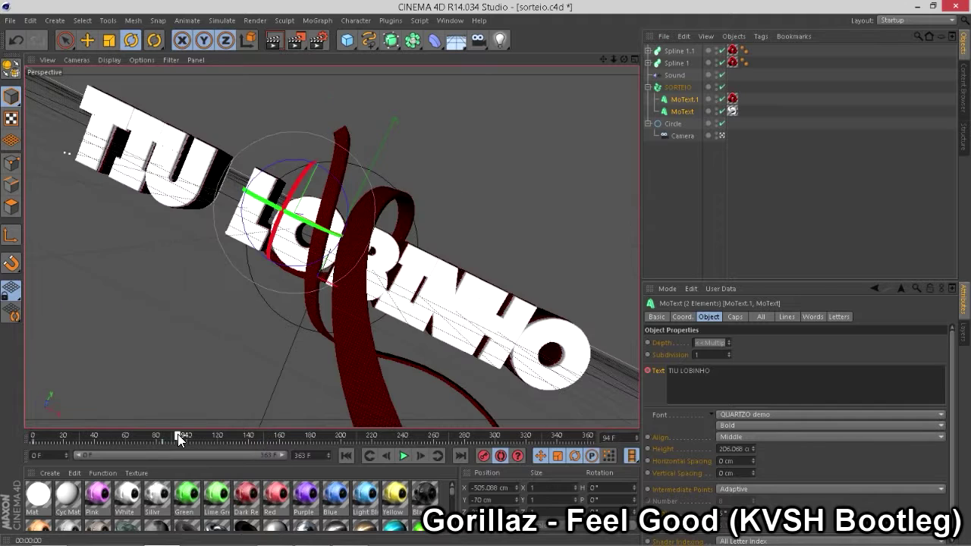
left_click(274, 41)
left_click(593, 246)
Collapse the Circle and SORTEIO groups in the object hierarchy
scroll(214, 488, "down", 3)
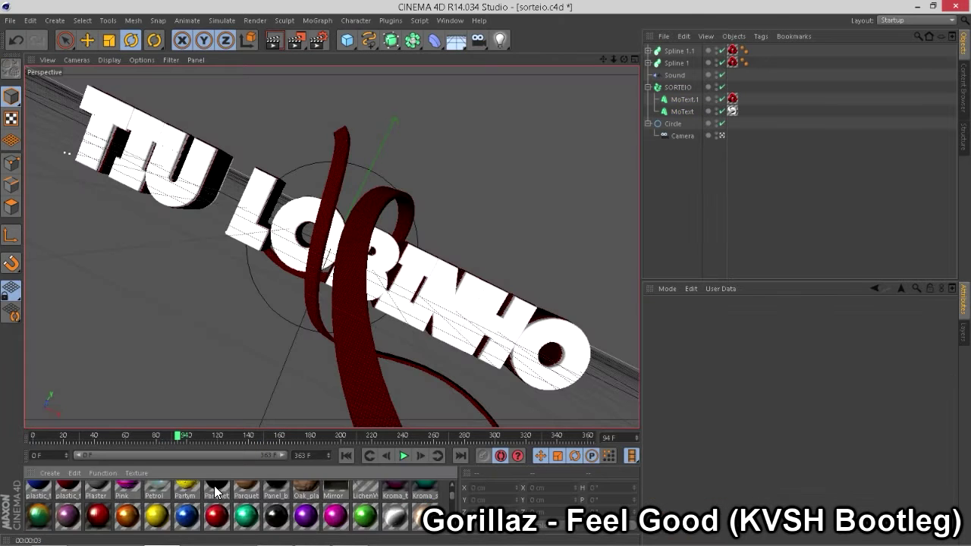
scroll(214, 487, "up", 3)
left_click(648, 124)
left_click(648, 87)
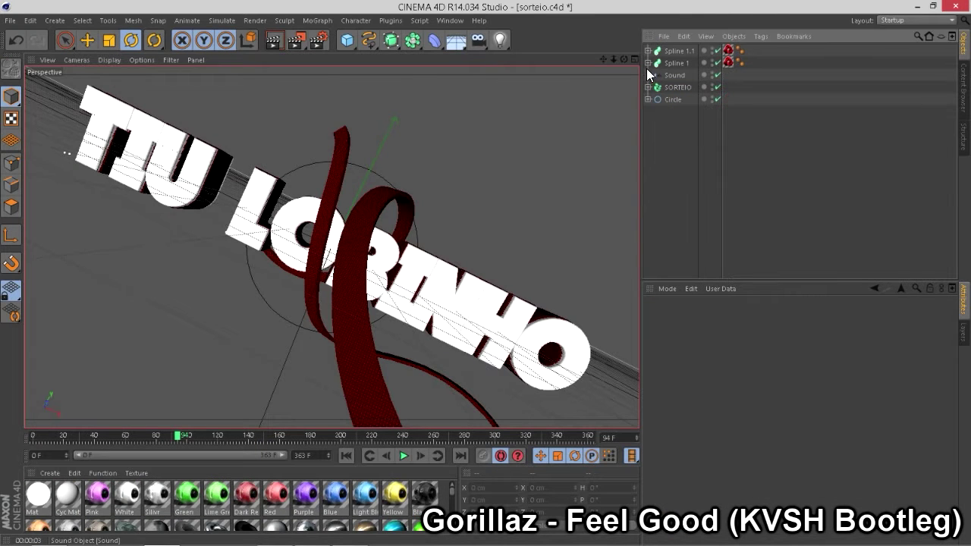
Create a folder named SORTEIO on the desktop while choosing the save location for the render output
left_click(318, 41)
left_click(97, 63)
left_click(554, 74)
left_click(126, 110)
right_click(428, 186)
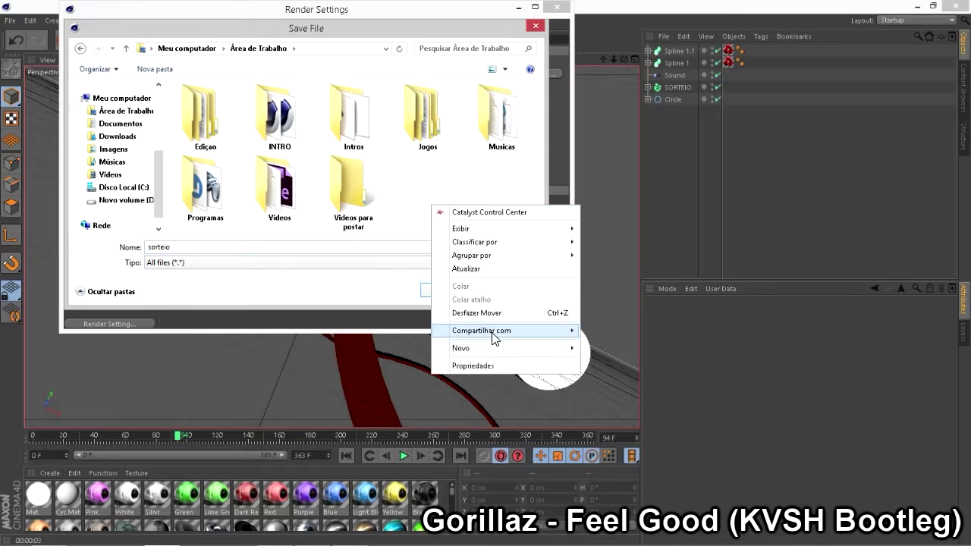
left_click(592, 345)
type("SO")
key("Return")
Create a C4D subfolder inside the SORTEIO folder and set the render output file name to LOBINHO
right_click(222, 142)
left_click(414, 288)
type("C4D")
key("Return")
key("Return")
left_click(360, 247)
type("LOBINHO")
key("Return")
Save the additional render output file as CAMERA in the desktop's SORTEIO folder and close the render settings
left_click(170, 190)
left_click(199, 274)
left_click(136, 112)
double_click(263, 201)
left_click_drag(199, 247, 106, 249)
type("CAMERA")
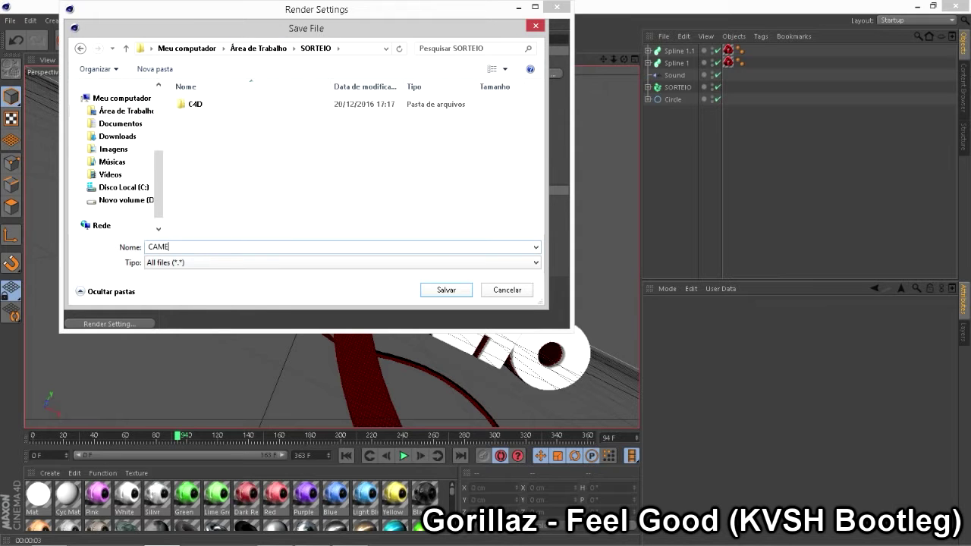
key("Return")
left_click(557, 7)
Render the TIU LOBINHO animation to the Picture Viewer and maximize the viewer window
key("shift+r")
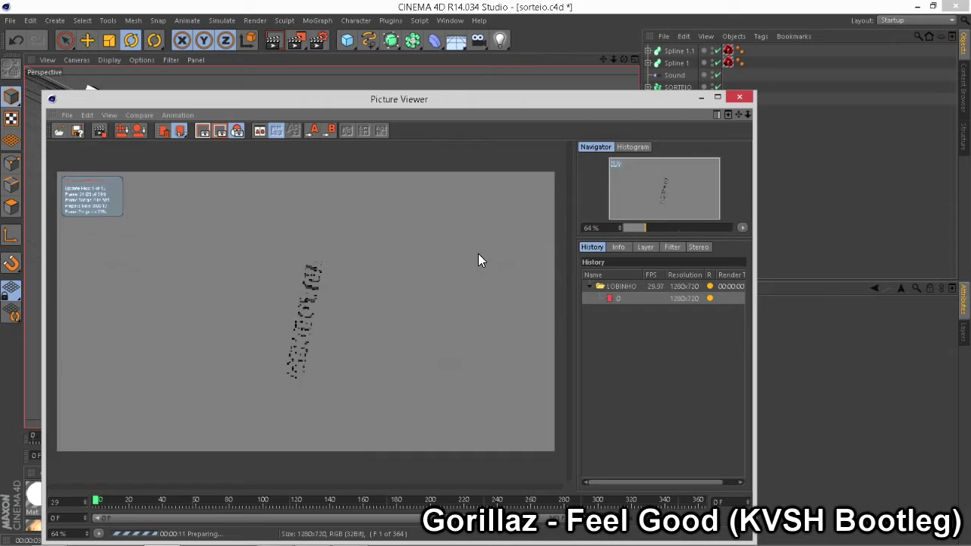
left_click_drag(337, 103, 472, 60)
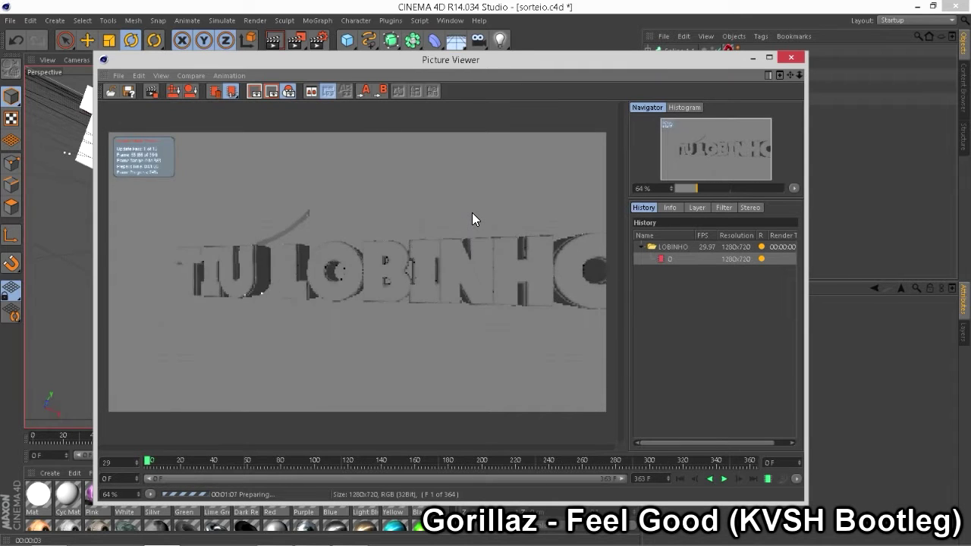
left_click(770, 57)
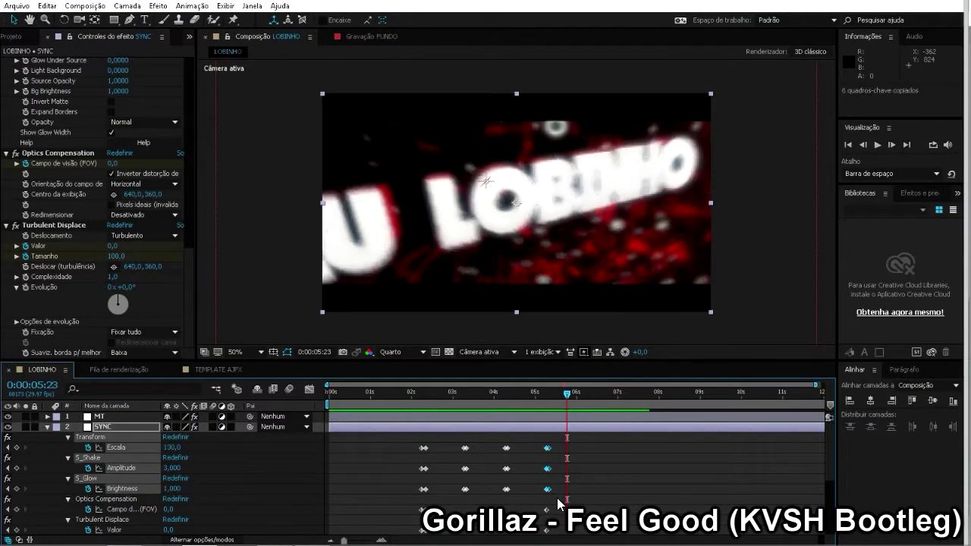
Paste the SYNC layer's Escala, Amplitude and Brightness keyframes at beats from 0:00:05:23 to 0:00:09:23, locating the beats in Vegas Pro
key("ctrl+v")
left_click(582, 395)
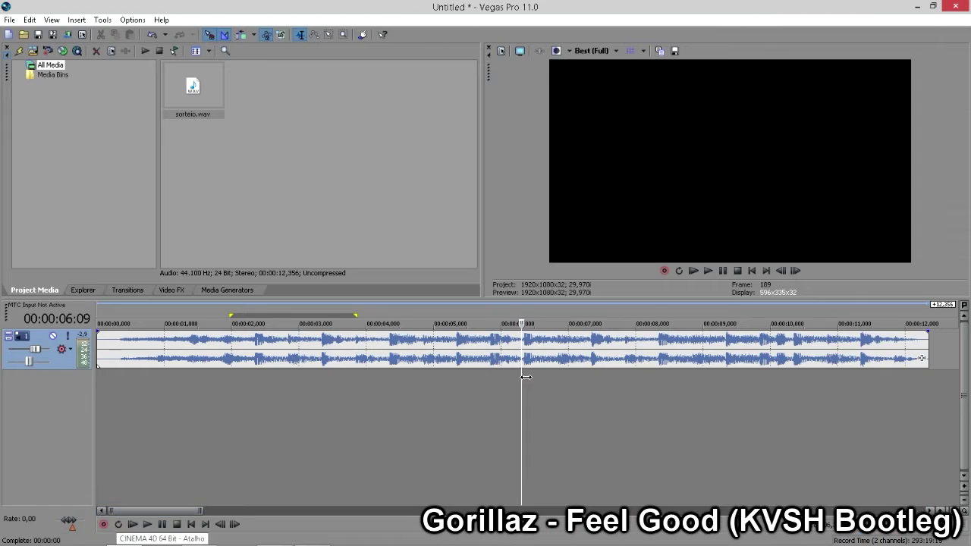
left_click(592, 378)
key("space")
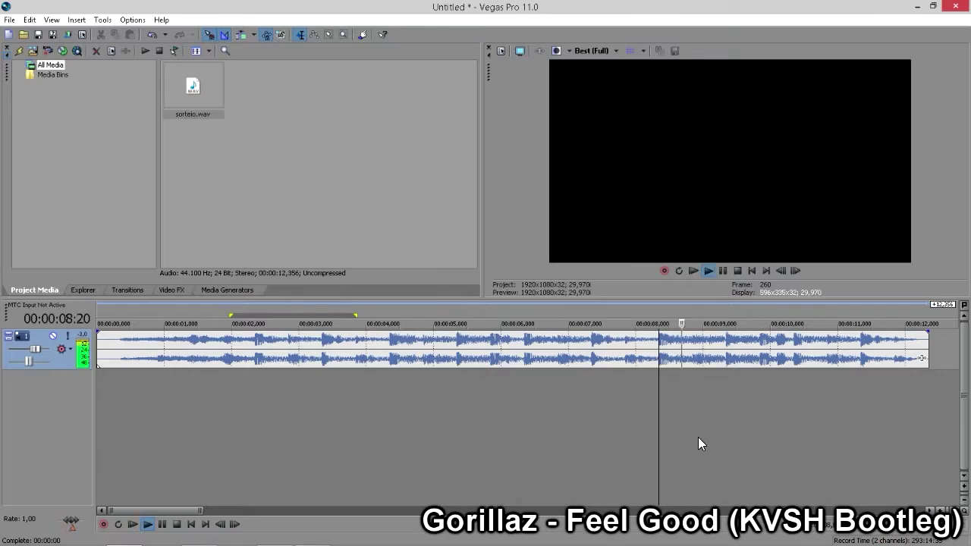
key("Return")
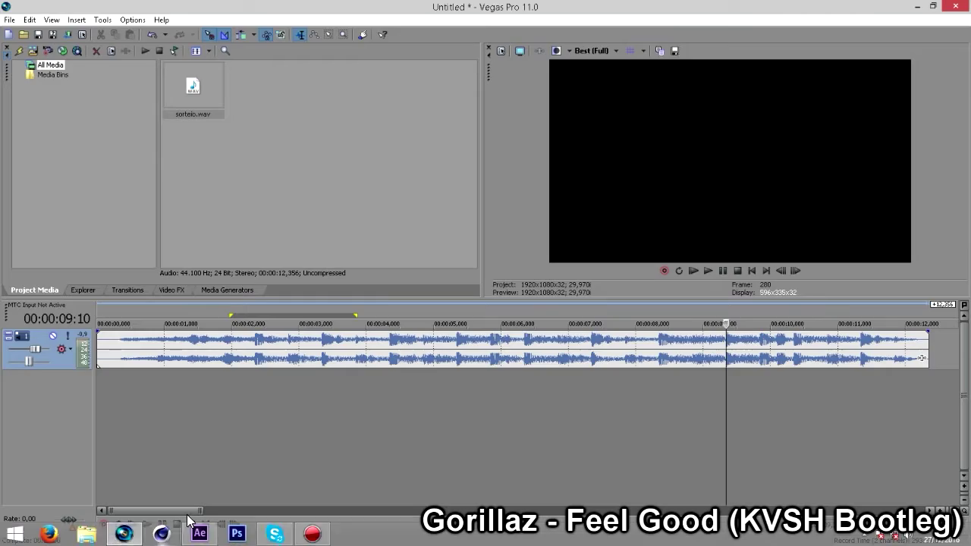
key("space")
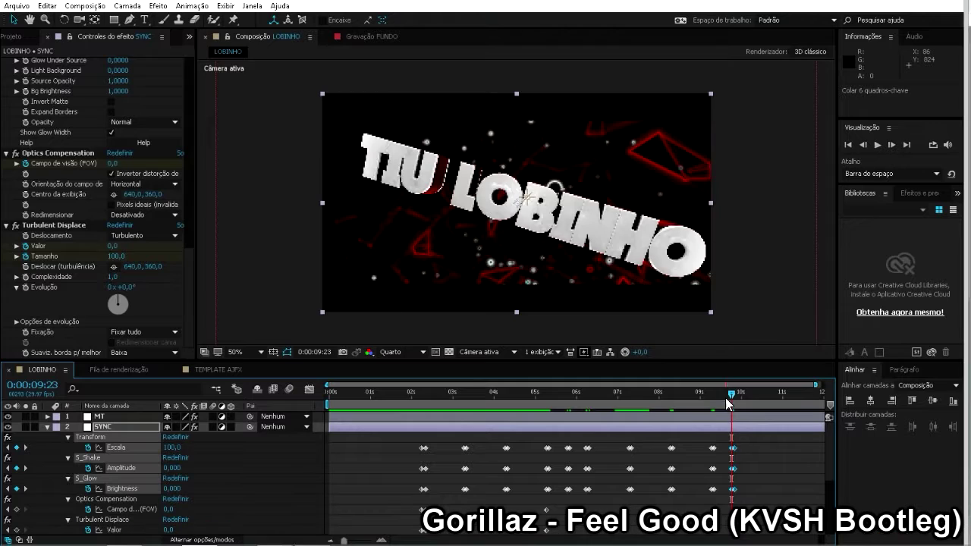
Paste the SYNC keyframes at the remaining beats up to 0:00:12:02 and play back the composition
left_click_drag(732, 393, 743, 398)
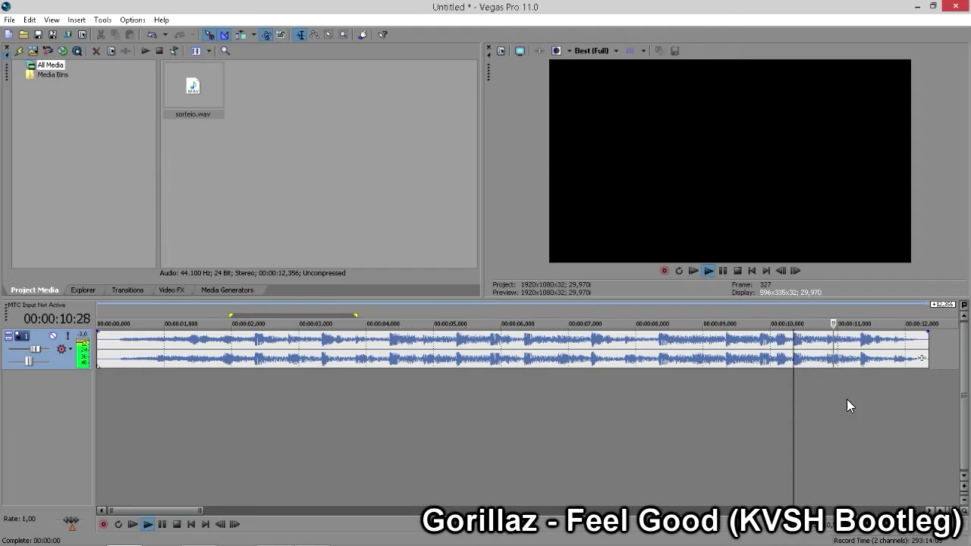
left_click_drag(752, 393, 797, 406)
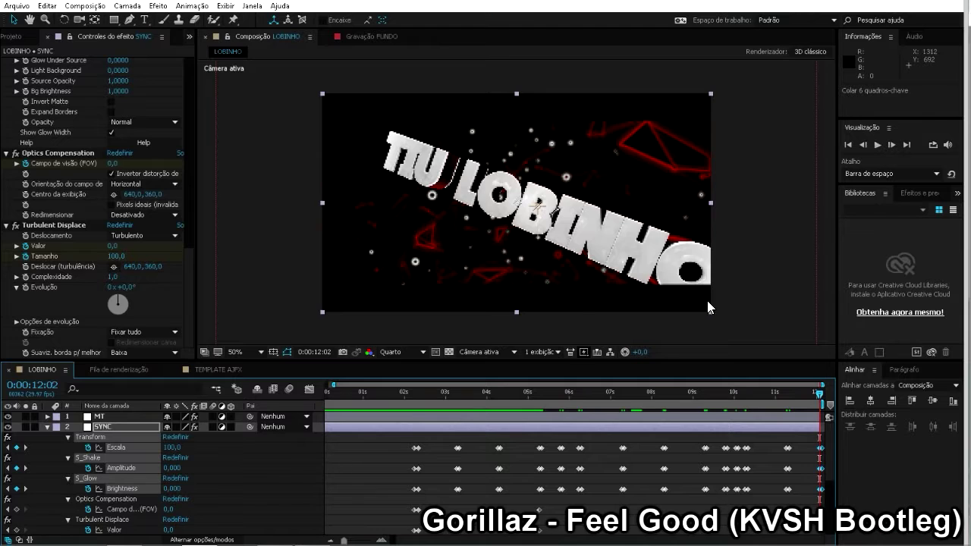
key("space")
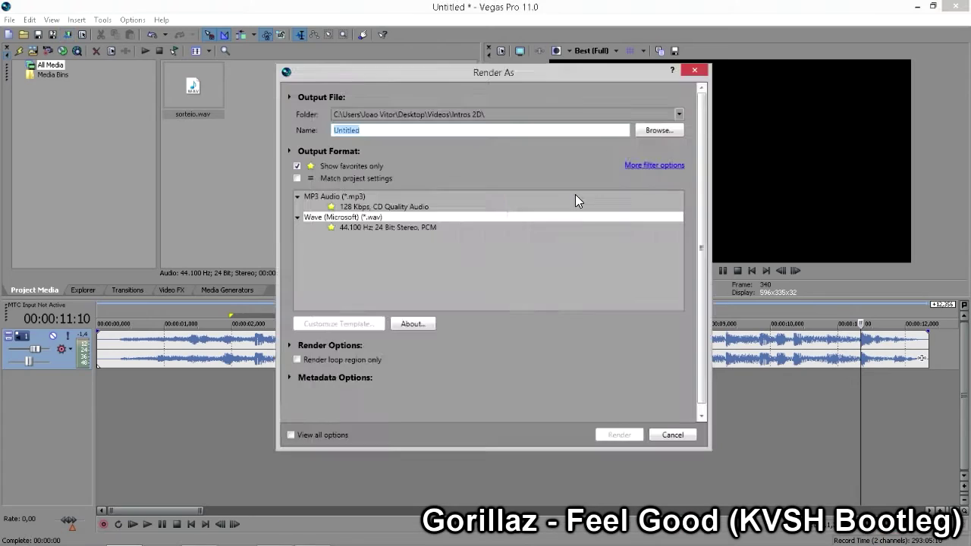
Export the Vegas Pro audio to the desktop as an MP3 named SORTEIO TIU LOBINHO WINS.wav and import it into the After Effects project
left_click(658, 129)
type("SORTEIO TIU LOBINHO WIN")
key("Return")
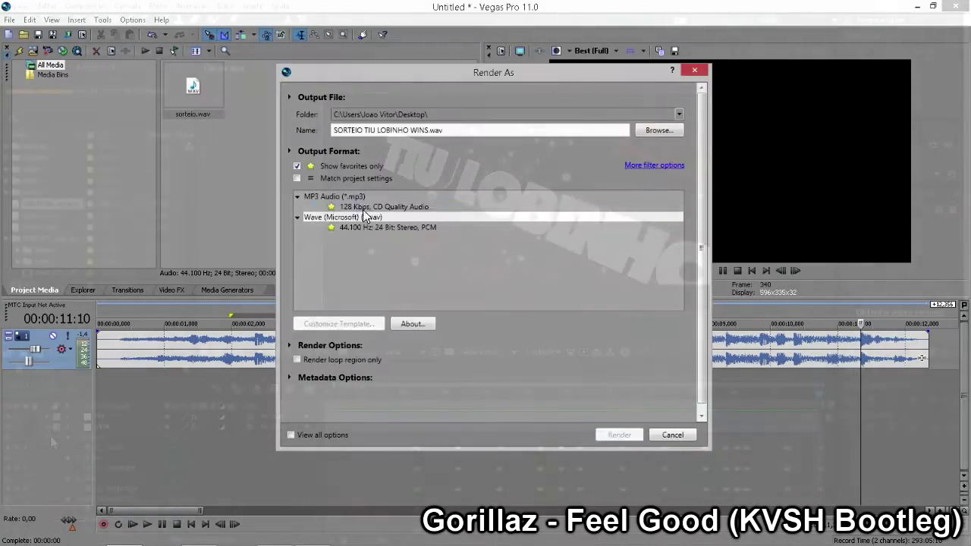
key("Return")
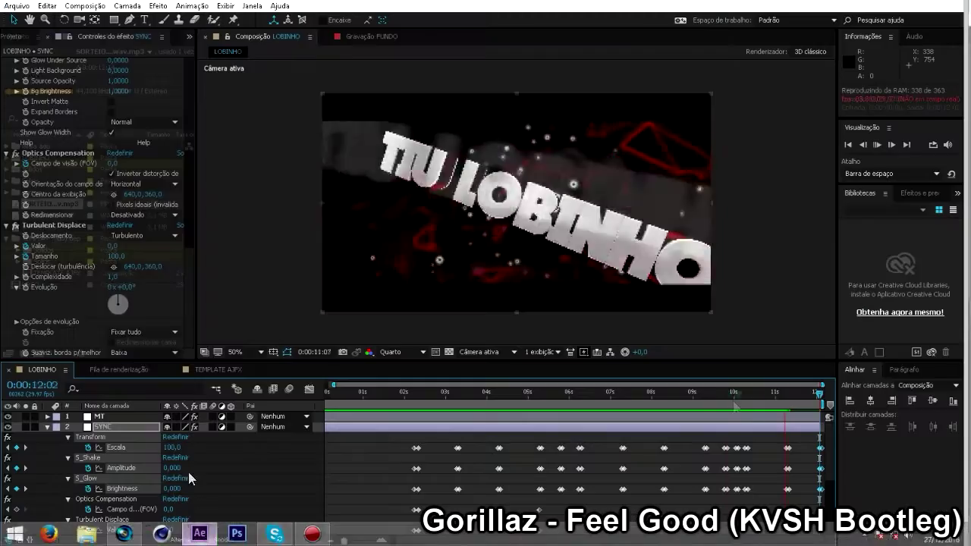
right_click(96, 326)
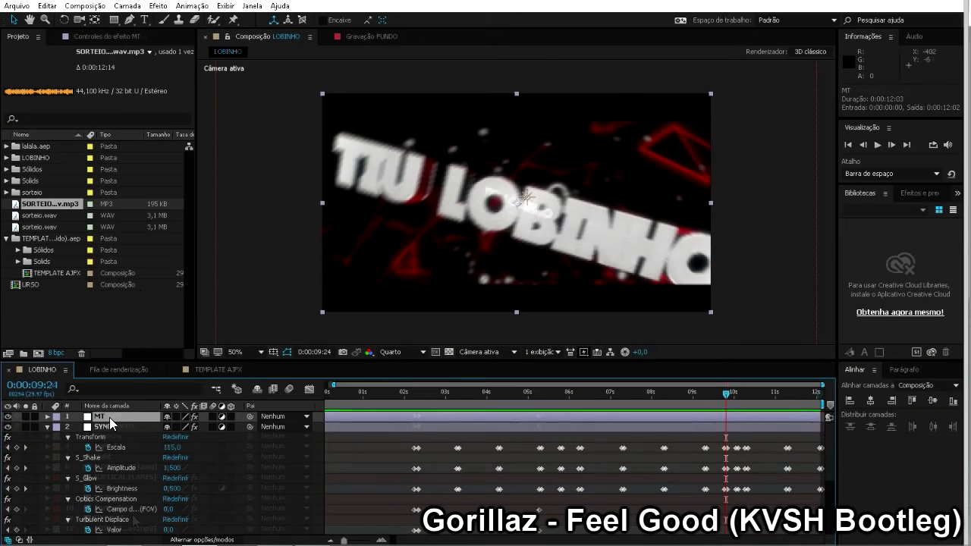
left_click(108, 37)
left_click(25, 114)
key("Page_Down")
left_click(113, 114)
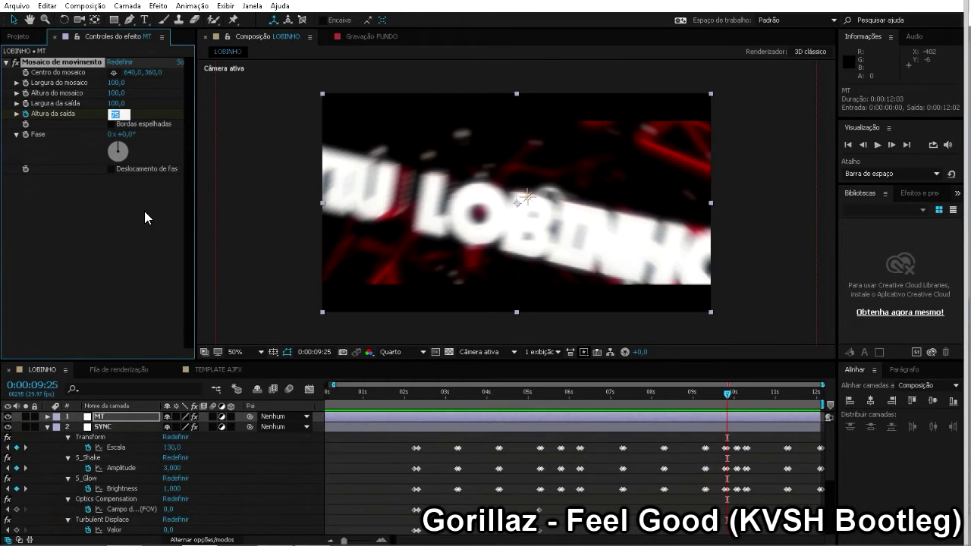
left_click(145, 214)
key("u")
left_click(727, 438)
key("Delete")
left_click(47, 416)
Create an adjustment layer named TILER in the LOBINHO composition and place it directly below the MT layer
right_click(319, 420)
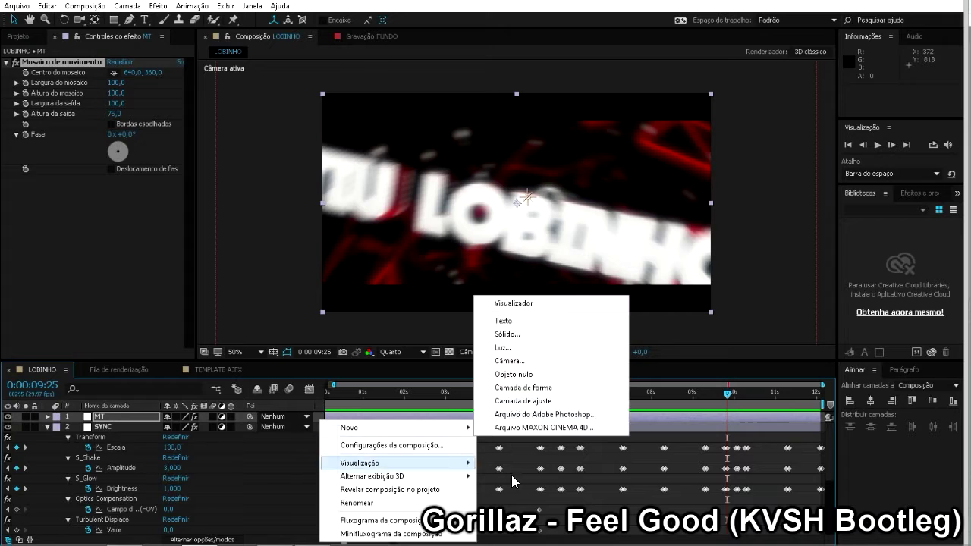
left_click(522, 401)
key("Return")
type("TILER")
key("Return")
left_click_drag(124, 418, 121, 435)
Try to apply the CC Tiler effect to the TILER adjustment layer
left_click(920, 193)
left_click(887, 211)
type("CC TILER")
left_click_drag(882, 232, 125, 428)
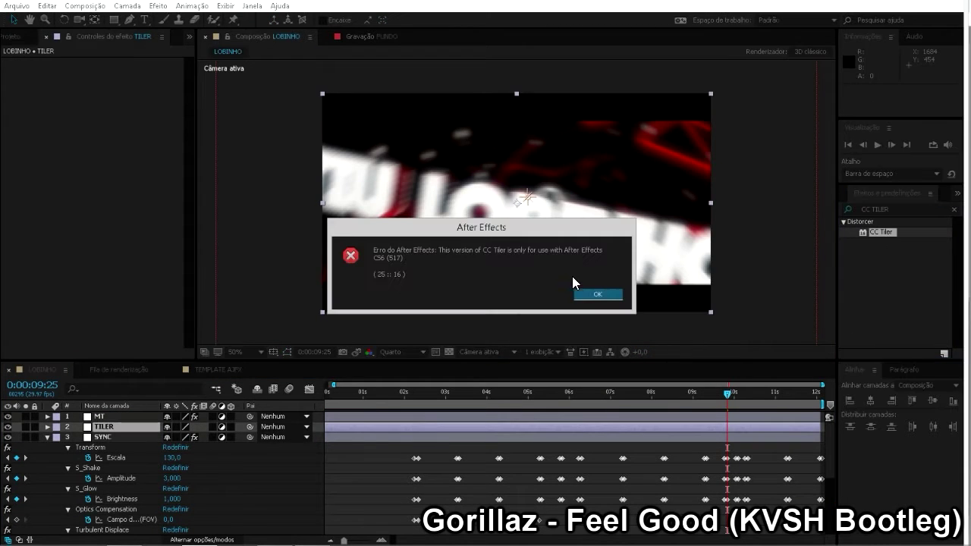
left_click(588, 295)
Apply the S_Shake and Transformar effects to the TILER adjustment layer
left_click_drag(892, 210, 833, 213)
type("shake")
left_click_drag(883, 233, 126, 427)
left_click_drag(886, 210, 845, 211)
type("trans")
left_click_drag(887, 294, 125, 427)
Set the TILER layer's S_Shake amplitude to 0 and reset its Transformar scale to 100 after testing a smaller scale
scroll(53, 190, "up", 3)
left_click(116, 104)
type("1")
key("Return")
scroll(73, 198, "down", 3)
left_click_drag(117, 233, 98, 233)
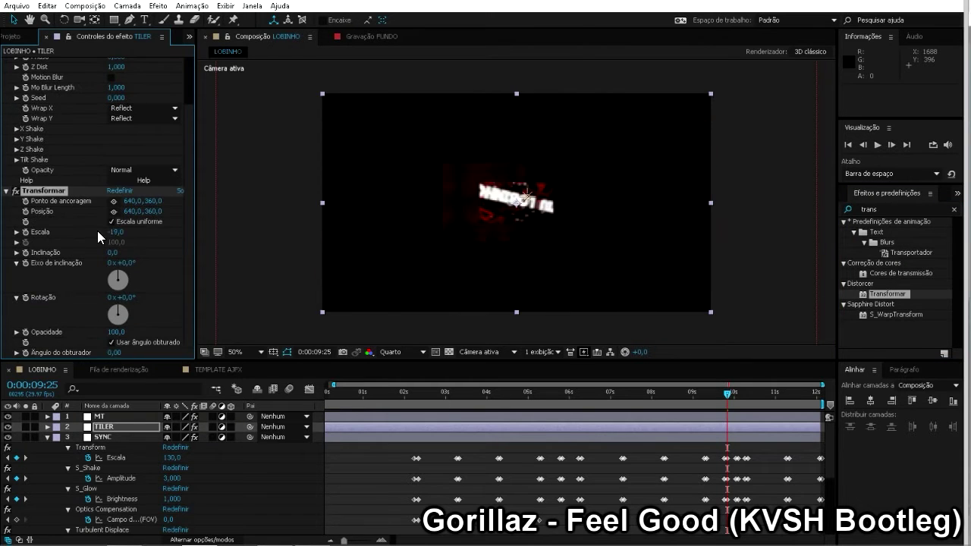
scroll(121, 137, "up", 3)
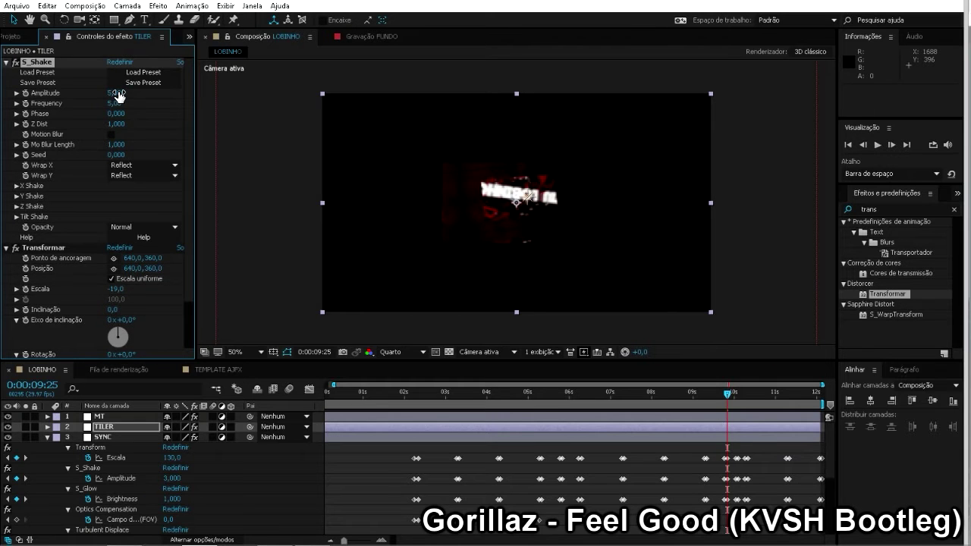
scroll(74, 263, "down", 3)
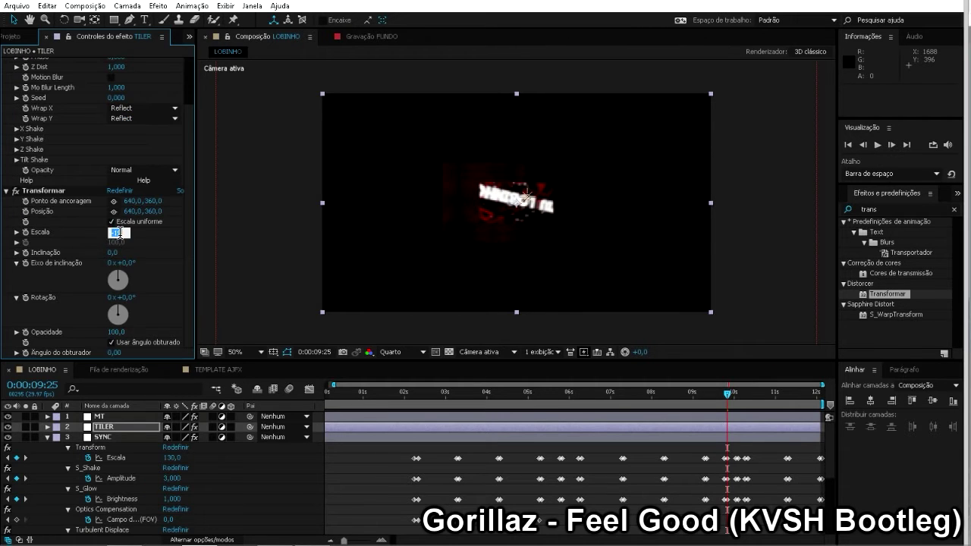
type("100")
key("Return")
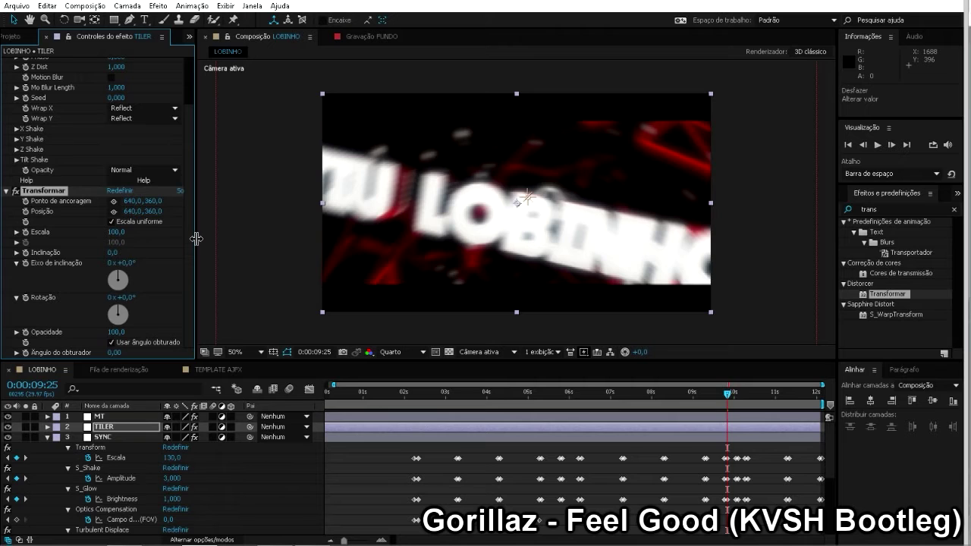
Move the Transformar effect above S_Shake on the TILER layer and undo the trial scale change
left_click(112, 426)
scroll(99, 304, "up", 3)
left_click_drag(45, 248, 55, 64)
mouse_move(114, 104)
left_mouse_down()
mouse_move(91, 109)
mouse_move(112, 105)
left_mouse_up()
key("ctrl+z")
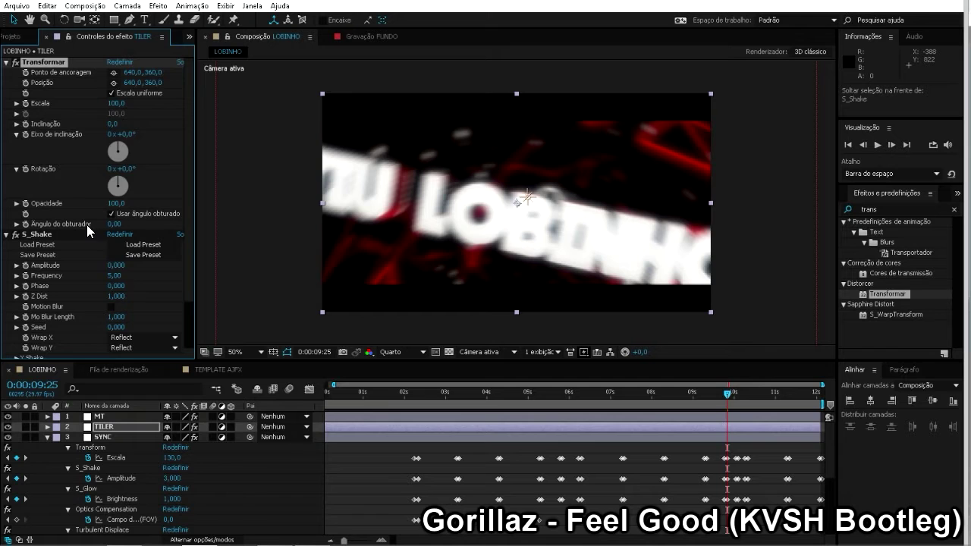
Resize the FUNDO solid to 1280 by 720 pixels
scroll(137, 486, "down", 5)
left_click(134, 520)
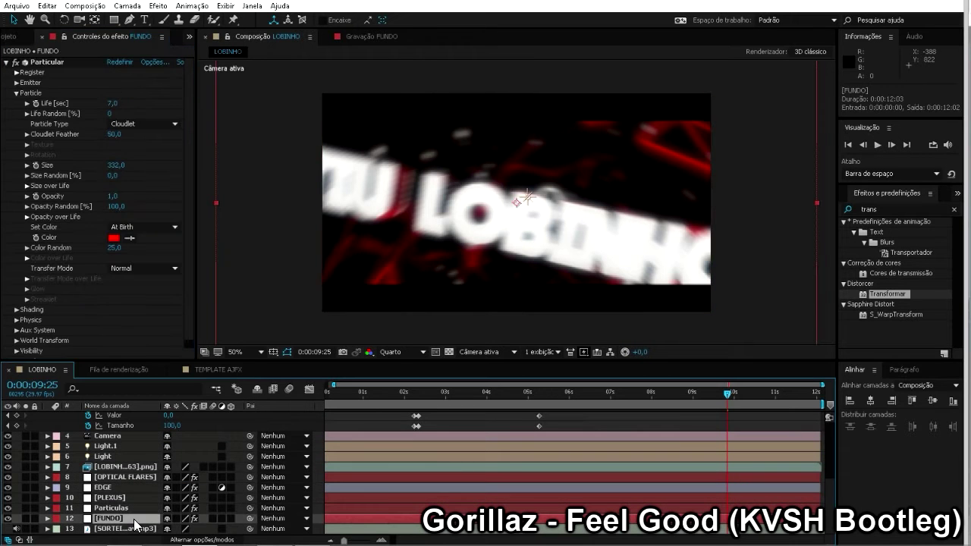
left_click(139, 3)
left_click(163, 32)
left_click(429, 181)
type("1280")
key("Tab")
type("720")
key("Return")
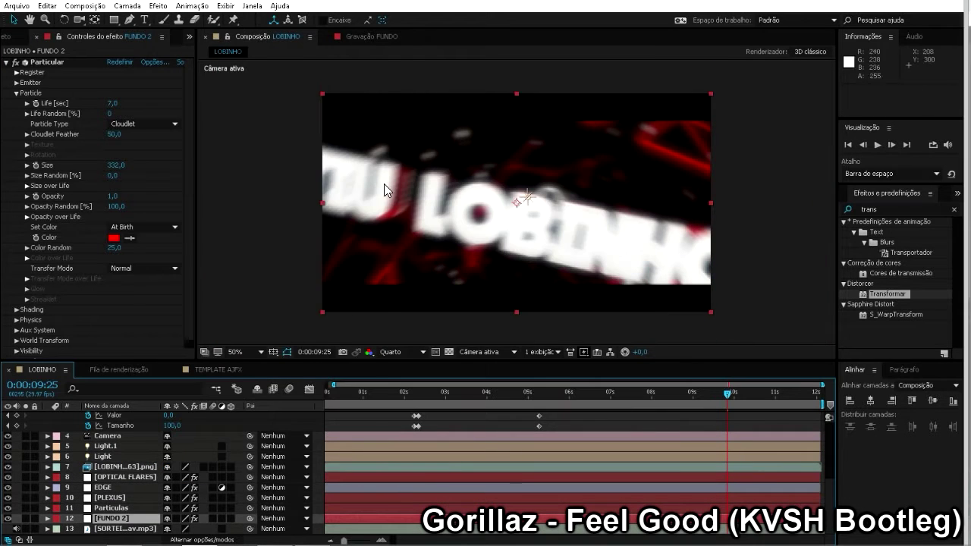
Keyframe the TILER layer's Transformar scale at 100 on 0:00:09:24 and at 50 on 0:00:09:25
scroll(127, 427, "up", 5)
left_click(128, 426)
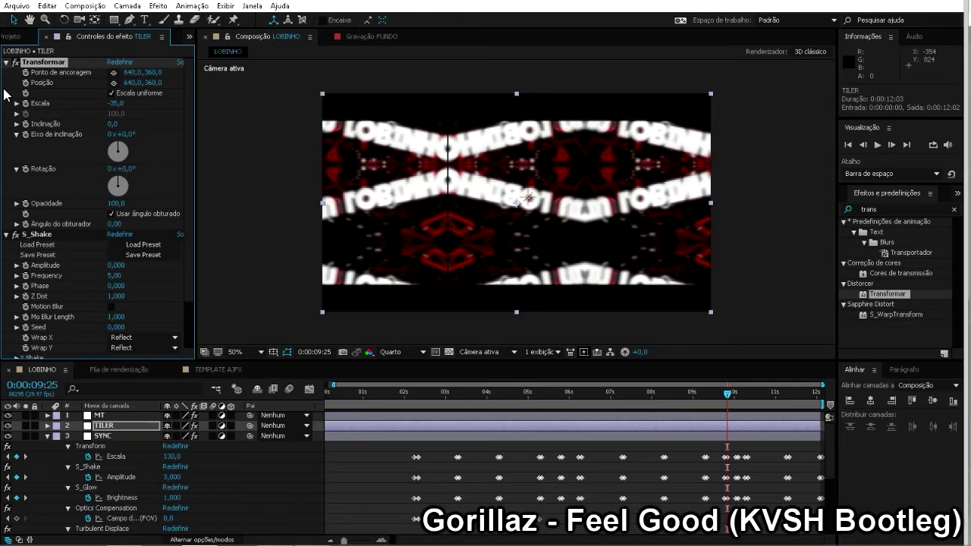
type("100")
key("Return")
key("Page_Up")
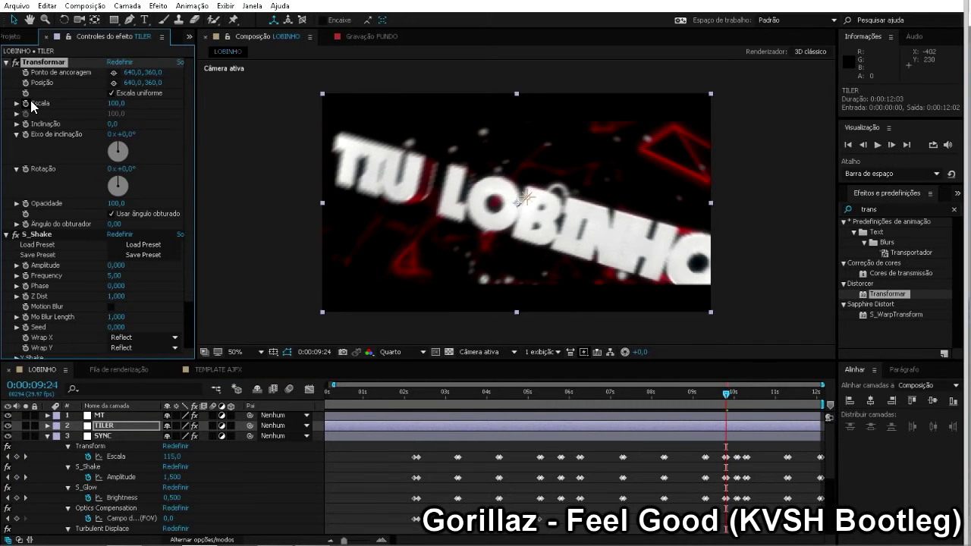
left_click(117, 103)
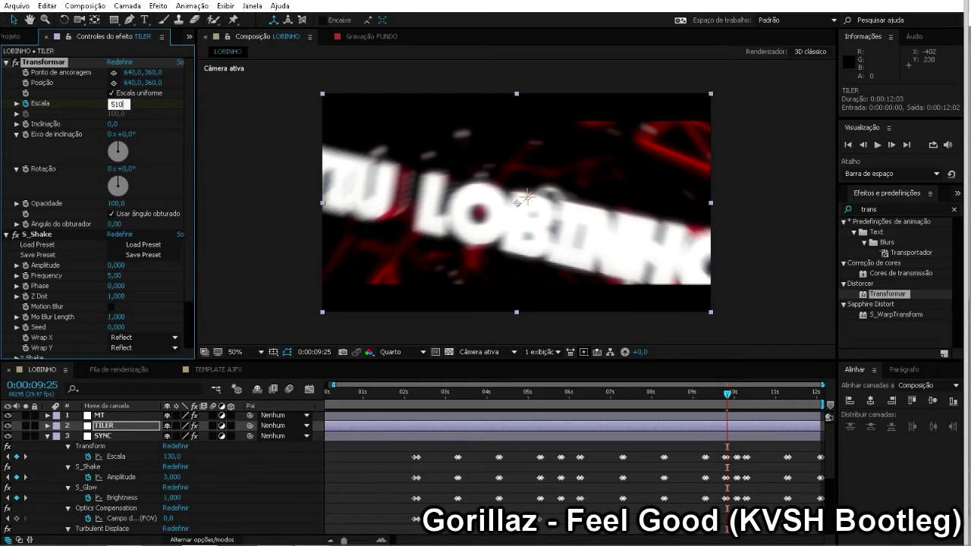
type("50")
key("Return")
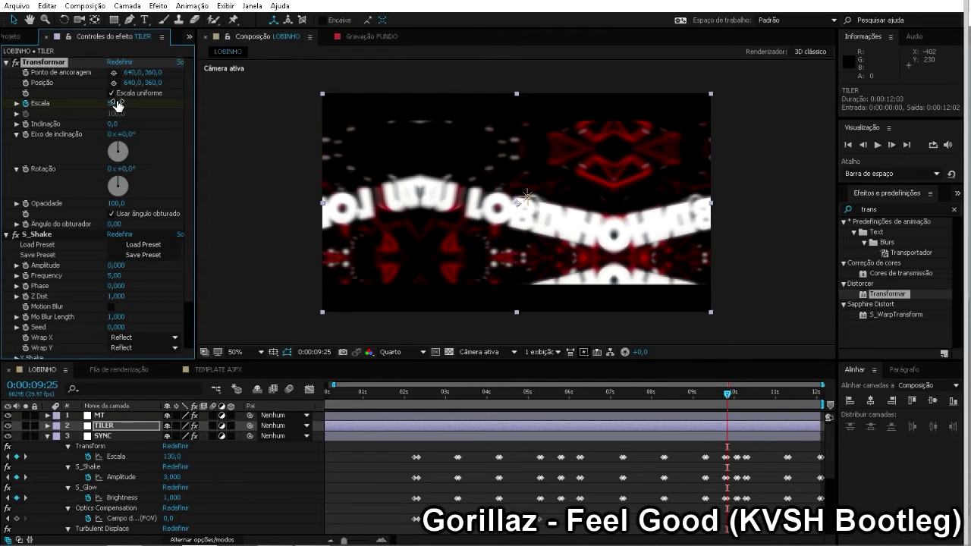
Reveal the TILER layer's keyframes, hold the current Transformar scale before the next beat and set it to 32 at 0:00:10:03
left_click_drag(728, 394, 739, 395)
left_click(112, 427)
key("u")
left_click(17, 446)
left_click(114, 103)
type("32")
key("Return")
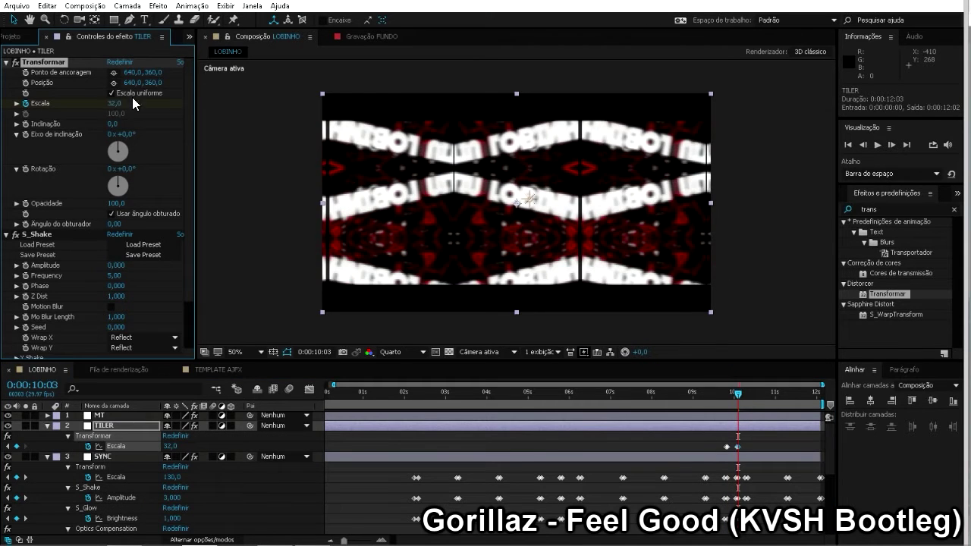
Hold the TILER layer's Transformar scale before the following beat and set it to 15.3 at 0:00:10:10
left_click_drag(740, 396, 747, 397)
left_click(17, 446)
key("Page_Down")
left_click(116, 103)
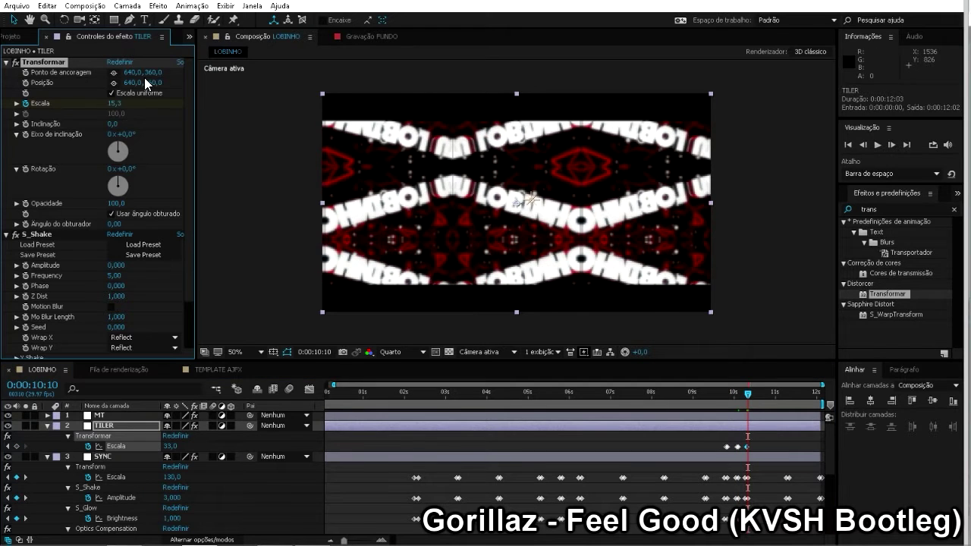
Preview the LOBINHO composition to check the tiling animation against the music
left_click_drag(748, 393, 788, 393)
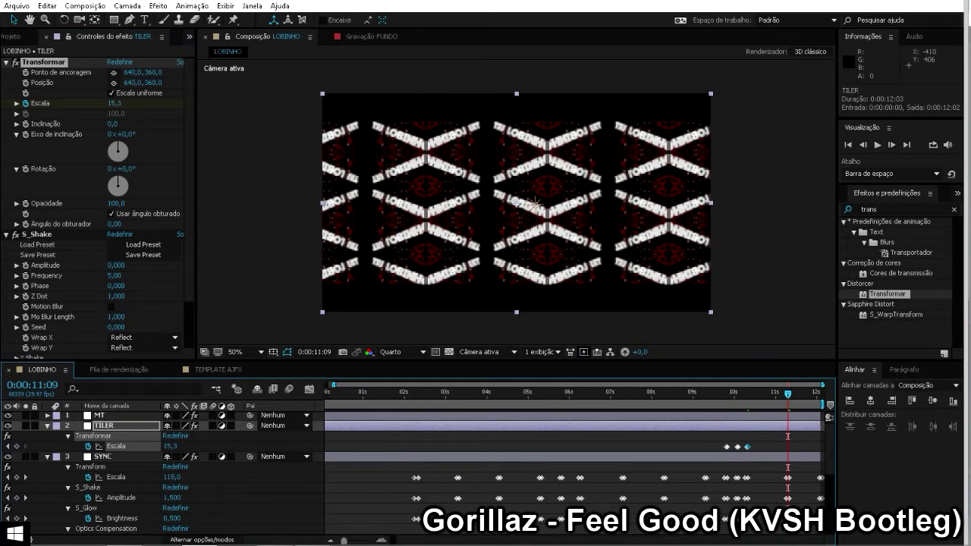
left_click(147, 103)
key("space")
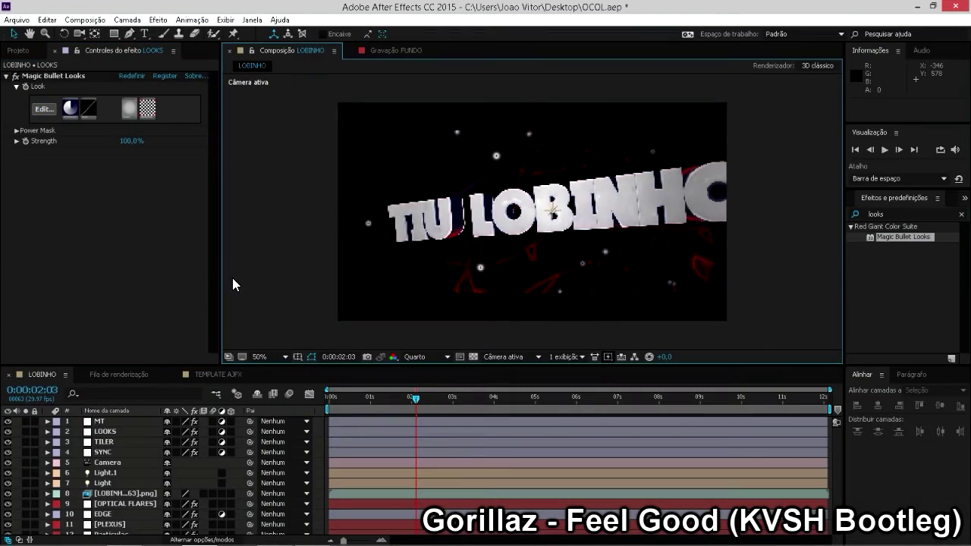
key("space")
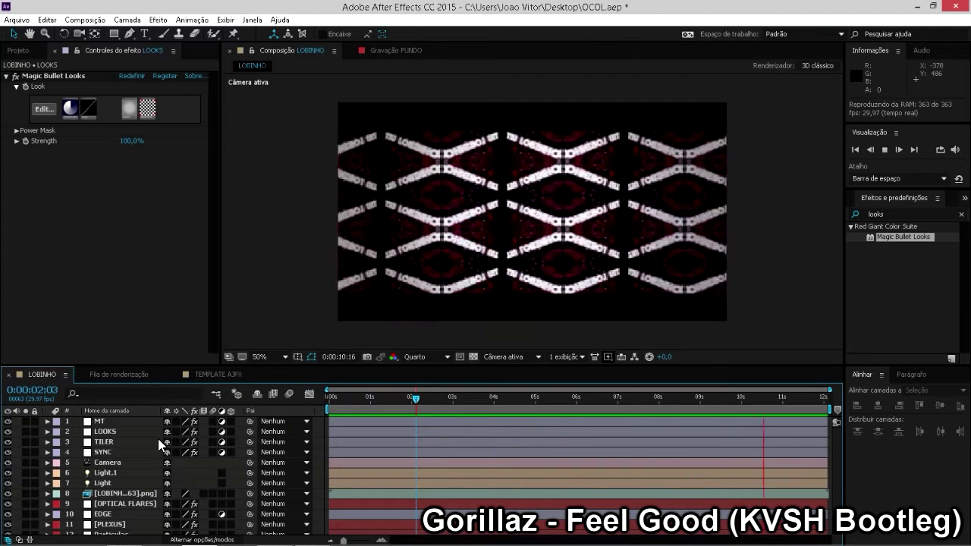
key("space")
Queue the LOBINHO composition for rendering and save its AVI output as LOBINHO.avi in the Videos folder
left_click(12, 48)
left_click(267, 396)
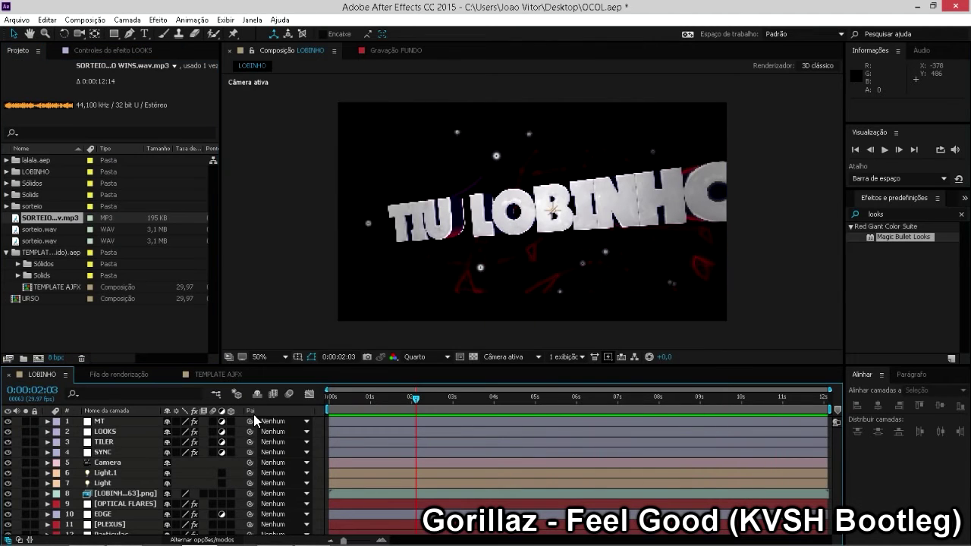
scroll(311, 454, "down", 1)
key("ctrl+m")
left_click(164, 447)
left_click(592, 428)
left_click(151, 456)
left_click(582, 466)
left_click(353, 456)
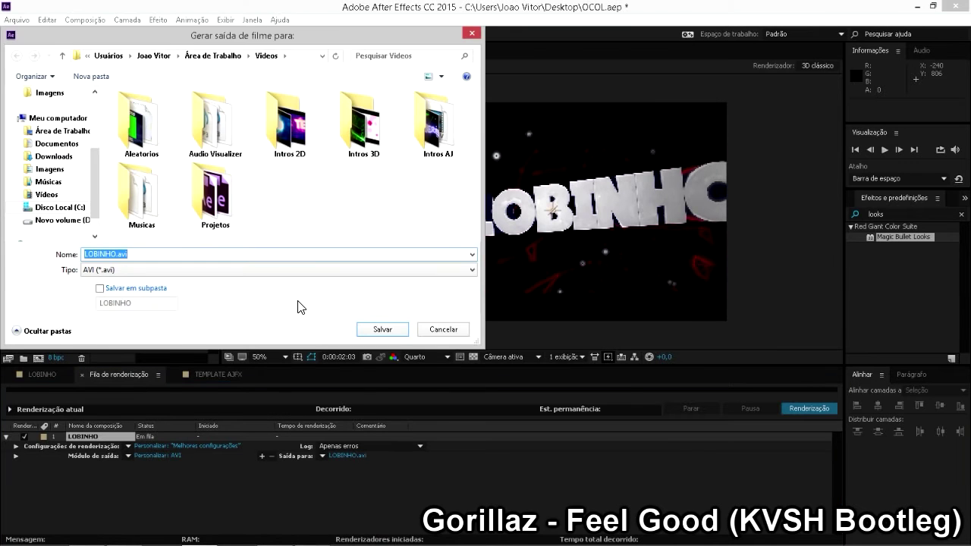
left_click(383, 329)
Check the LOBINHO and TEMPLATE AJFX timelines and start the queued render
left_click(42, 374)
scroll(195, 446, "up", 1)
scroll(195, 446, "down", 1)
left_click(218, 375)
left_click(119, 375)
left_click(810, 409)
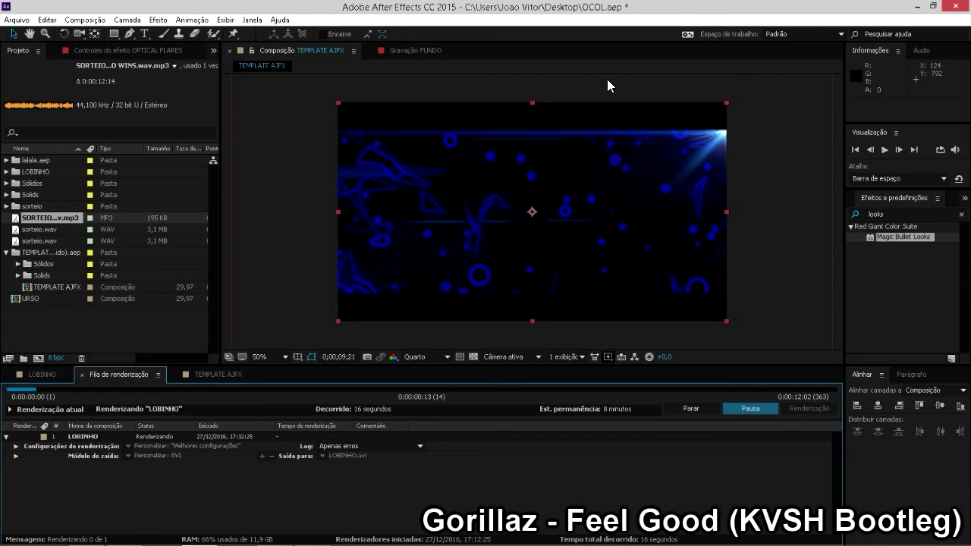
Close the render queue and TEMPLATE AJFX timeline, queue the LOBINHO composition again and delete its old queue item
left_click(82, 375)
left_click(82, 374)
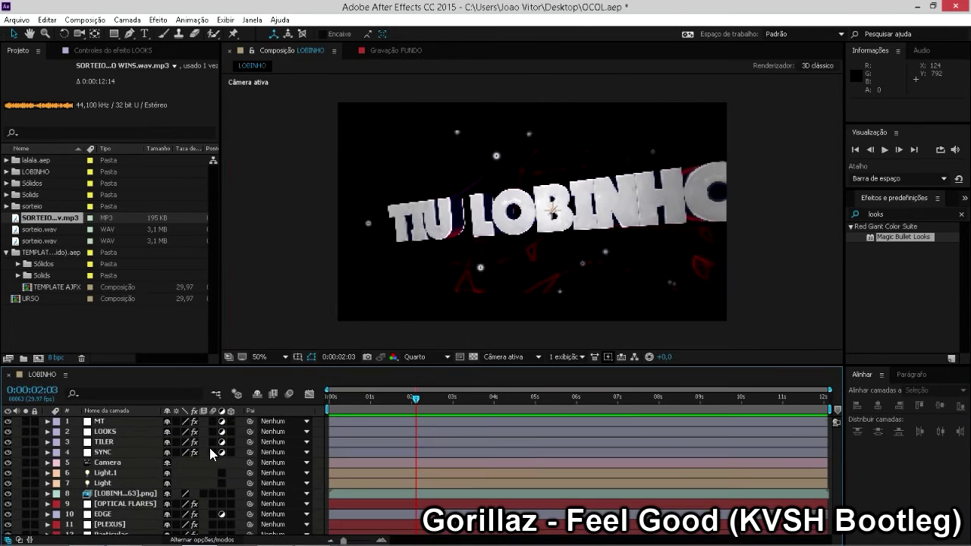
key("ctrl+m")
left_click(101, 435)
key("Delete")
Check the render and AVI output settings, name the output LOBINHO.avi in the Videos folder and start rendering
left_click(161, 446)
left_click(157, 456)
left_click(578, 465)
left_click(354, 456)
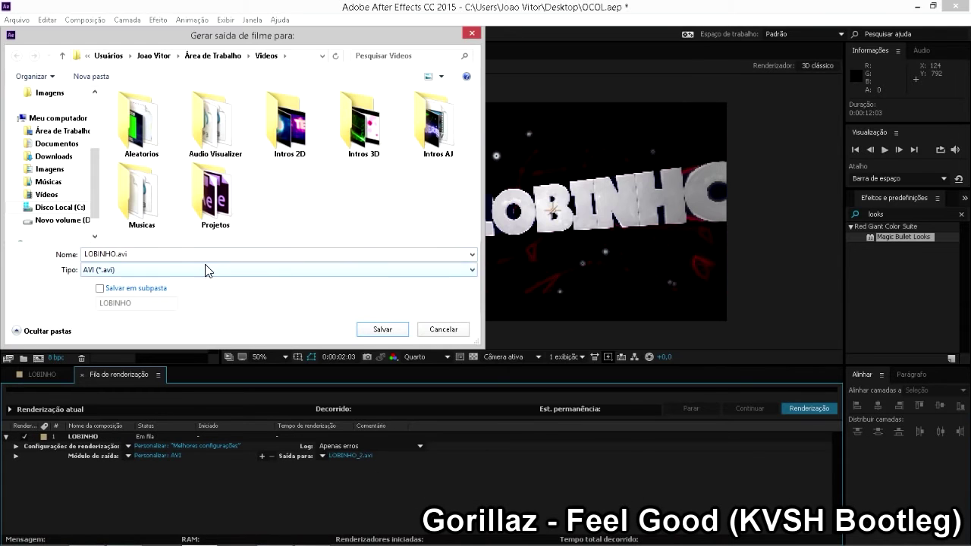
left_click(389, 330)
left_click(809, 409)
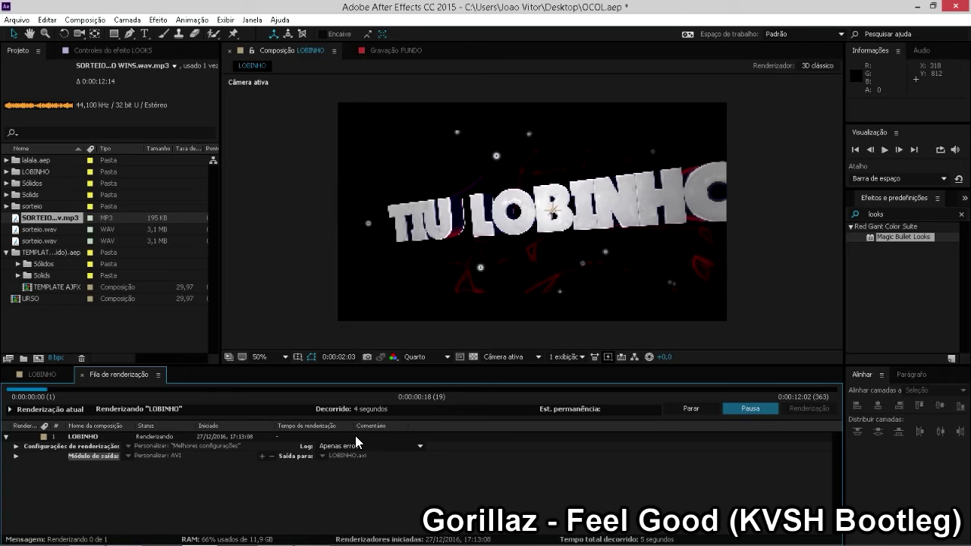